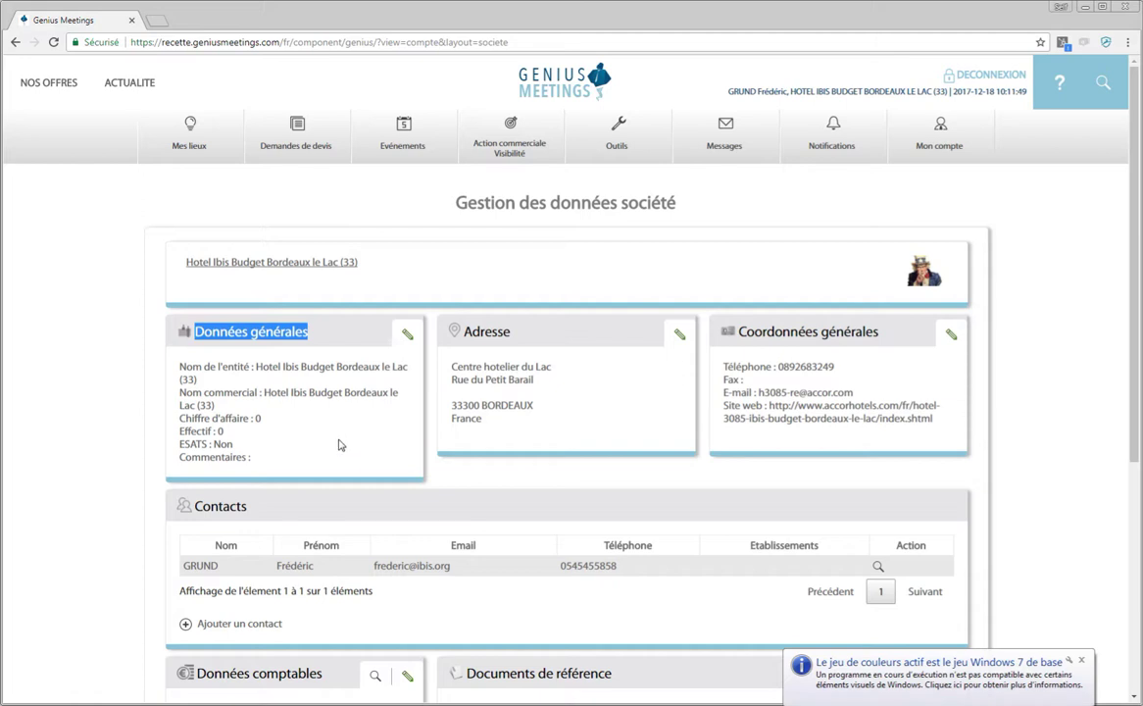
Step: Look over the company data sections, including Données comptables and Documents de référence
drag(324, 537, 206, 537)
drag(611, 537, 500, 537)
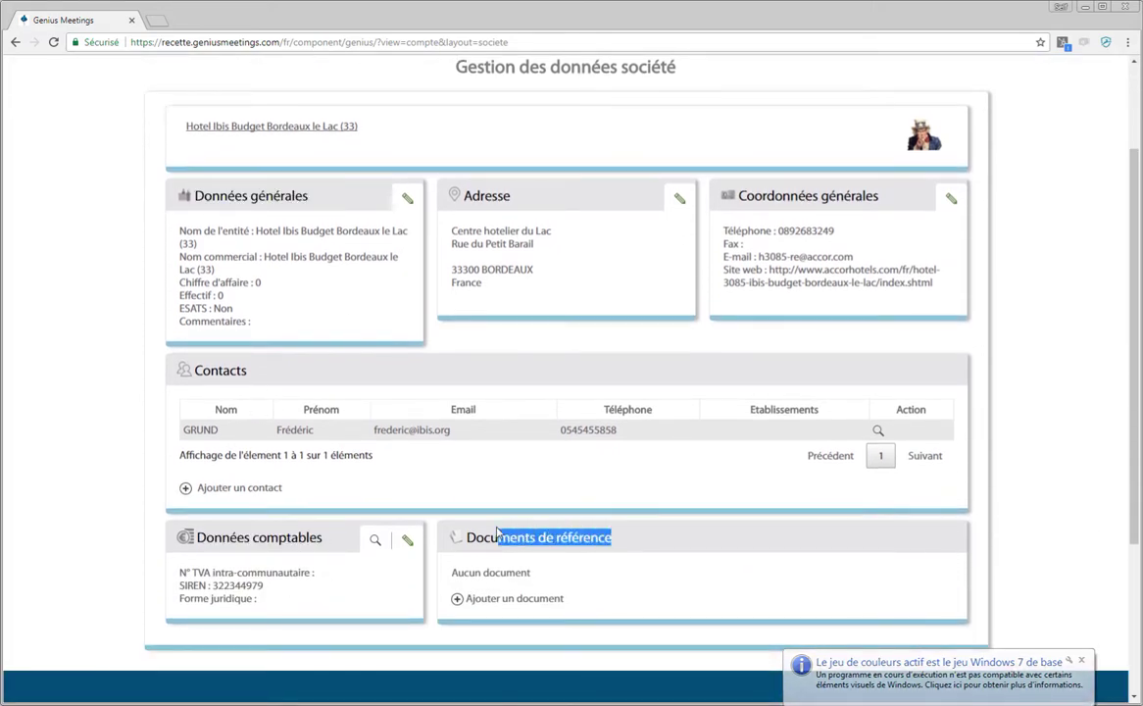
scroll(541, 510, up, 2)
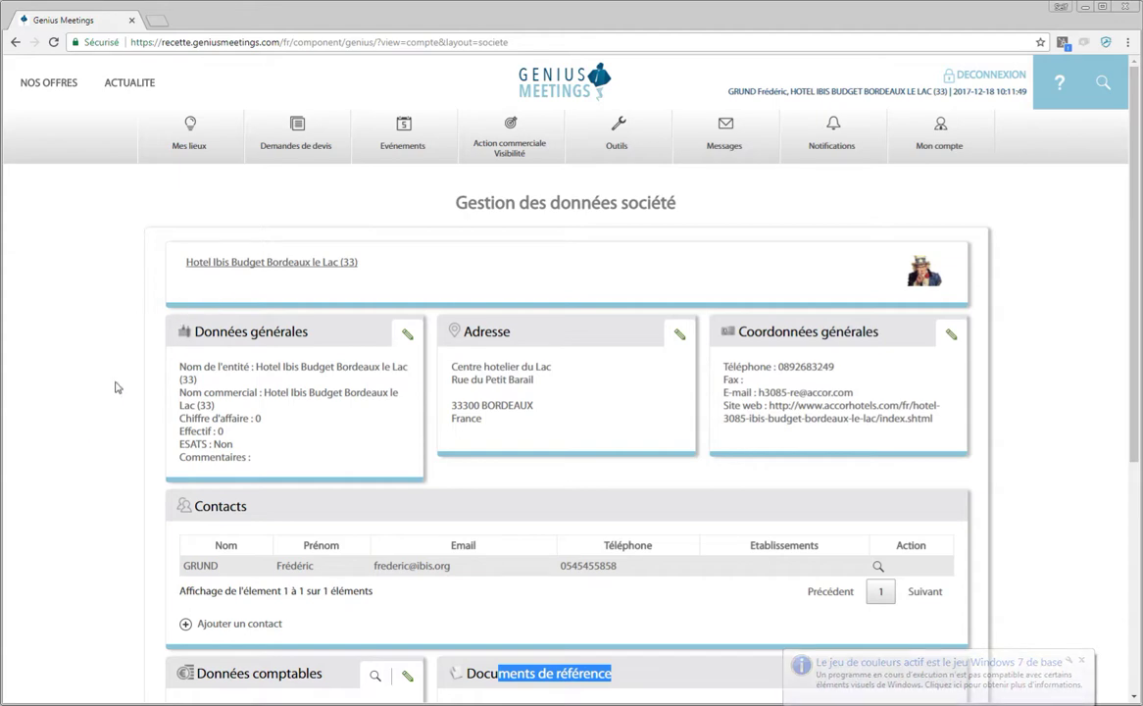
click(281, 318)
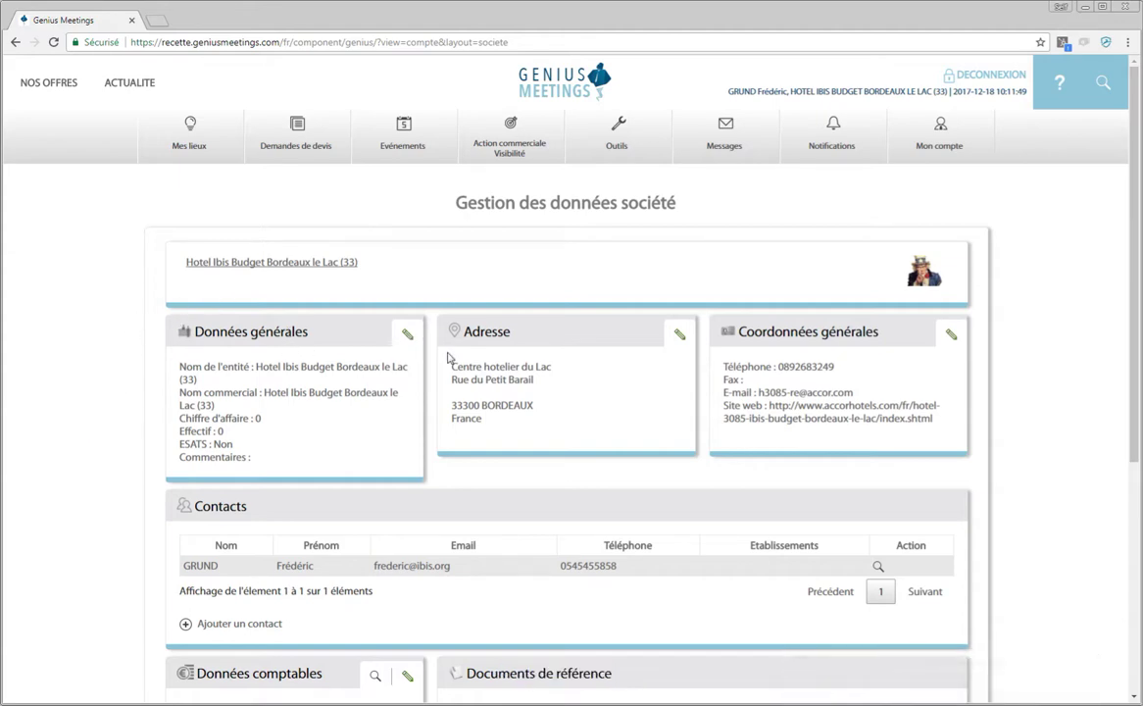
Step: Examine the editable fields of the Données générales form and close it without saving
click(408, 337)
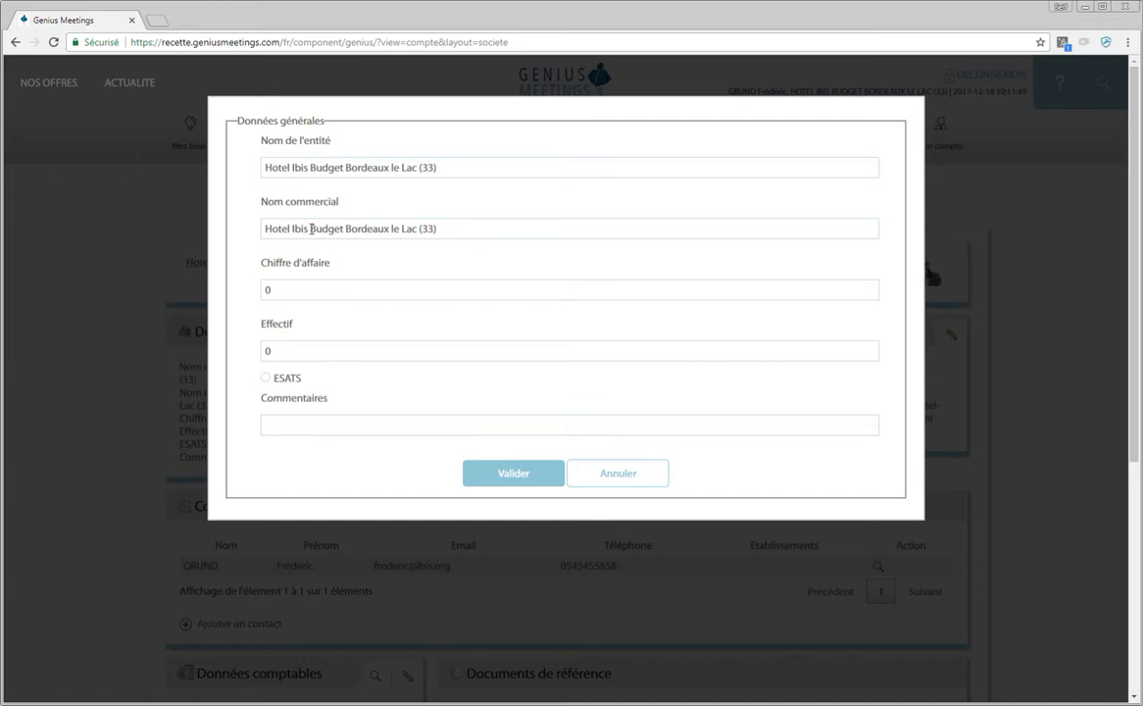
scroll(311, 284, down, 1)
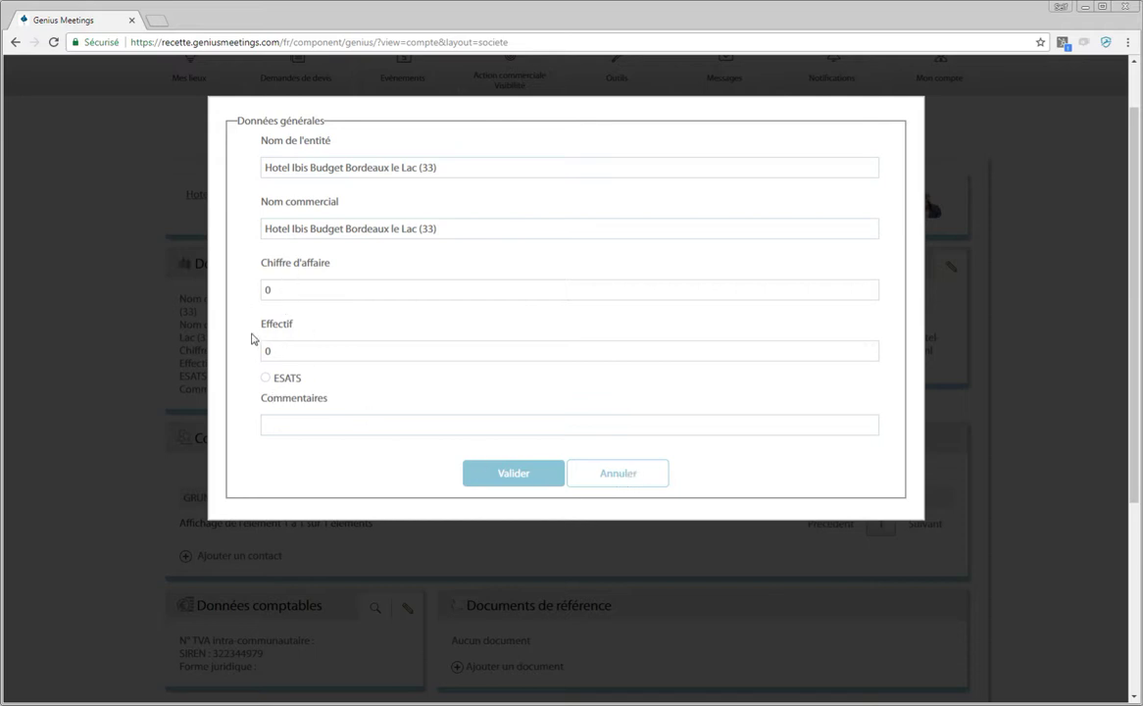
click(614, 481)
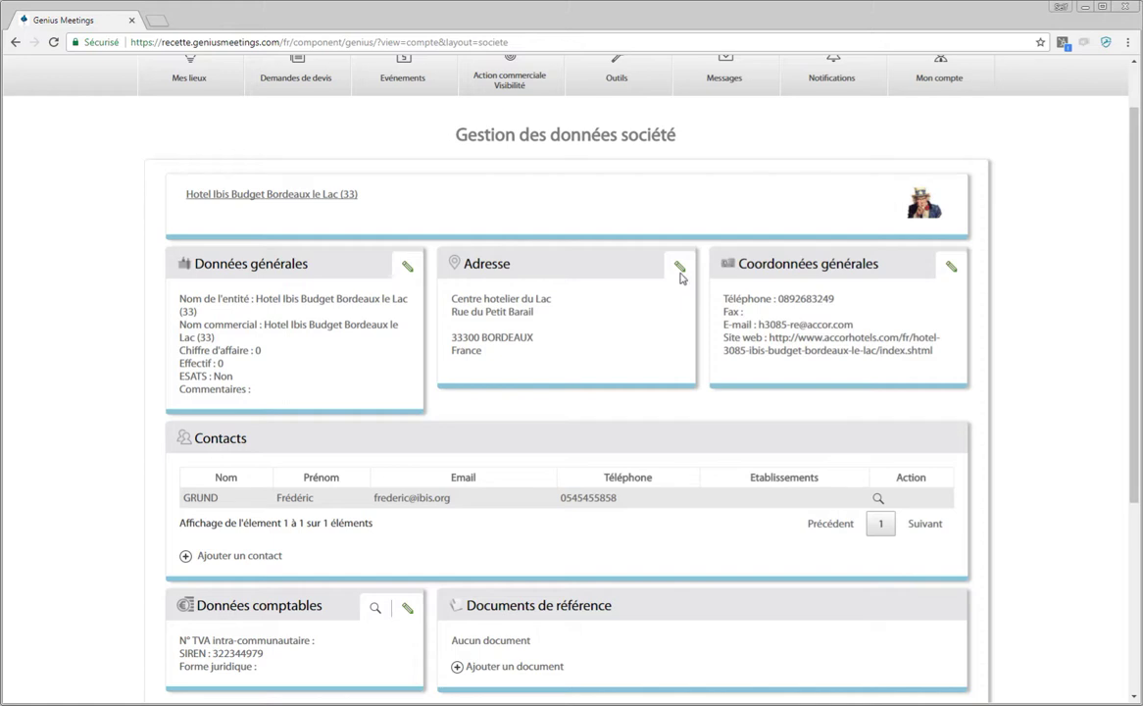
Step: Examine the editable fields of the company's Adresse form and close it without saving
click(679, 271)
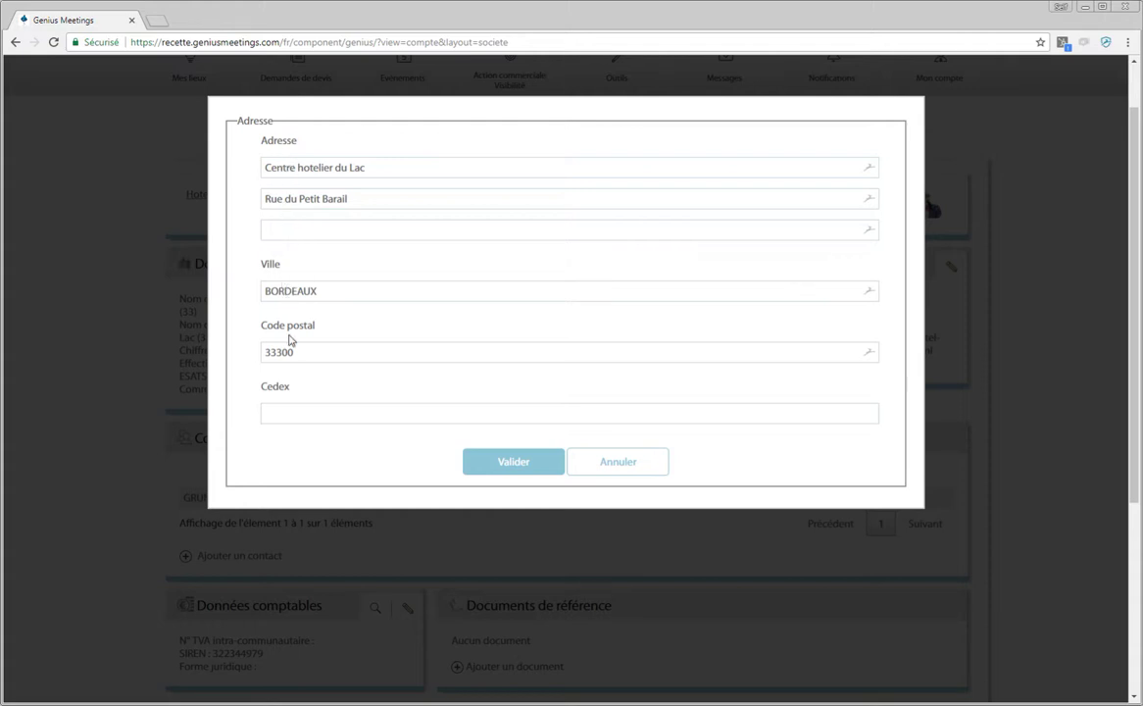
scroll(610, 502, down, 3)
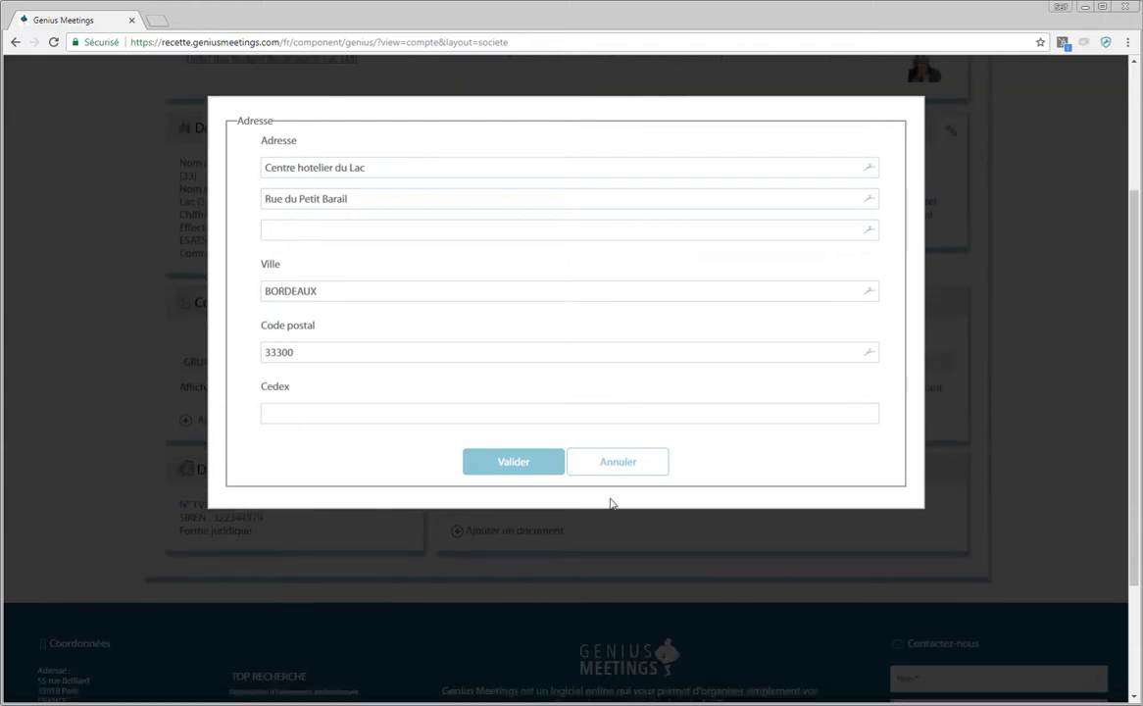
click(648, 461)
Step: Examine the phone, fax, e-mail and website fields of the Coordonnées générales form and close it without saving
scroll(598, 464, up, 3)
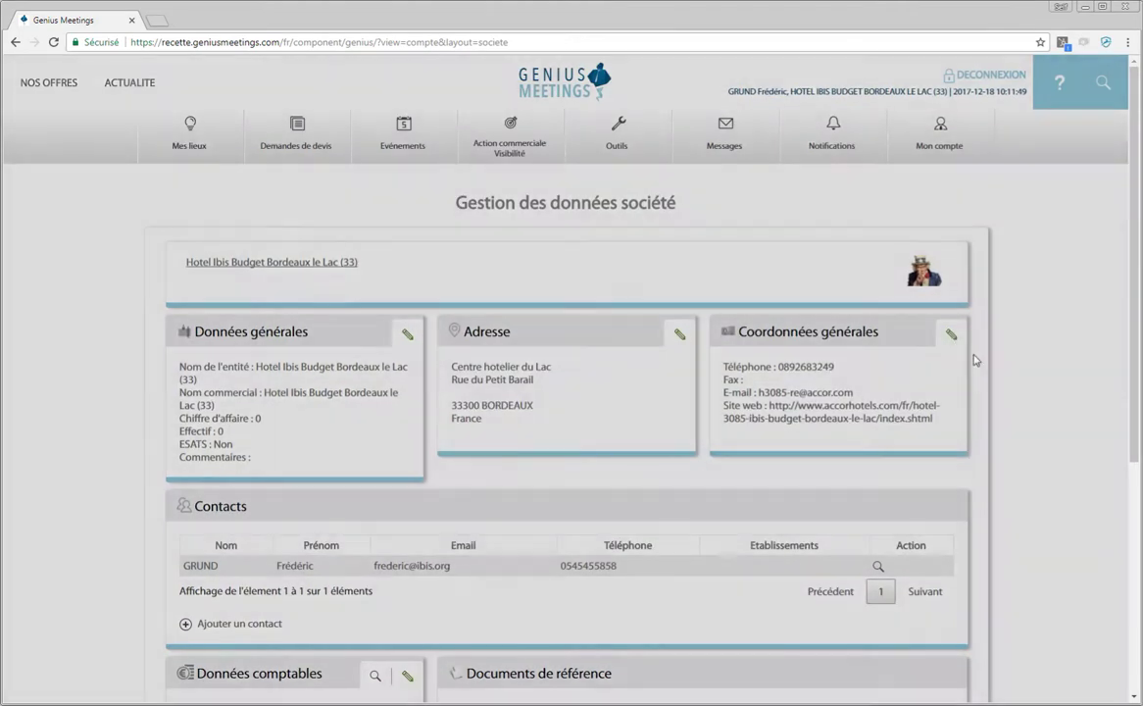
click(952, 335)
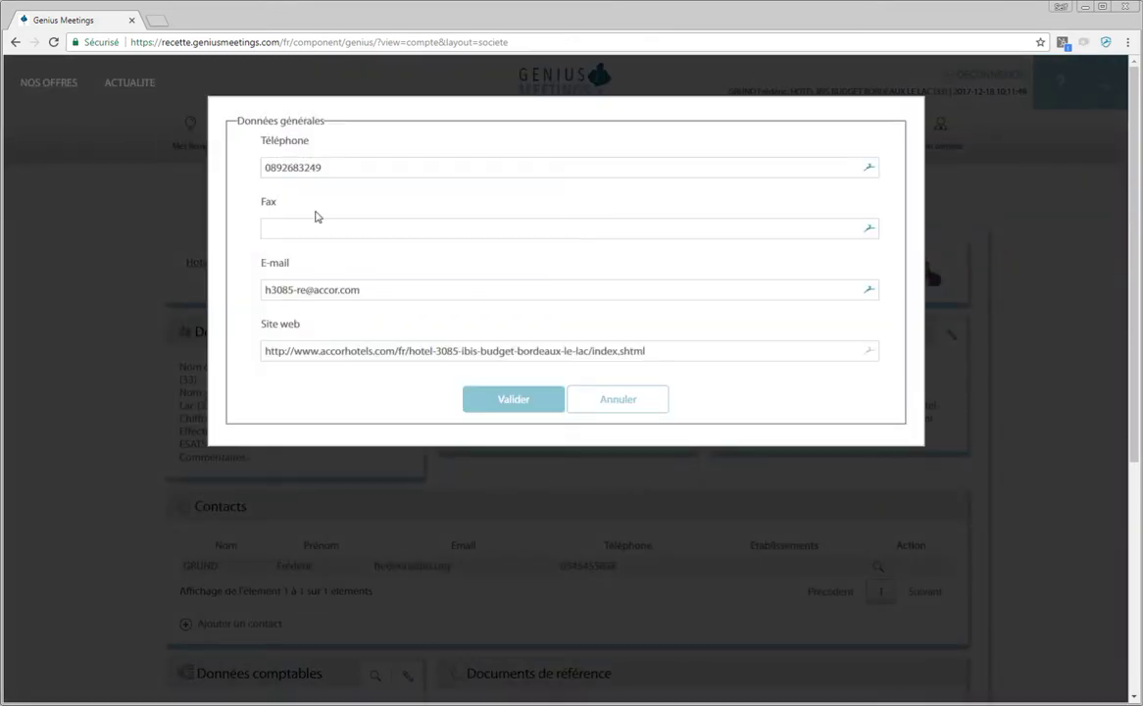
scroll(315, 181, down, 1)
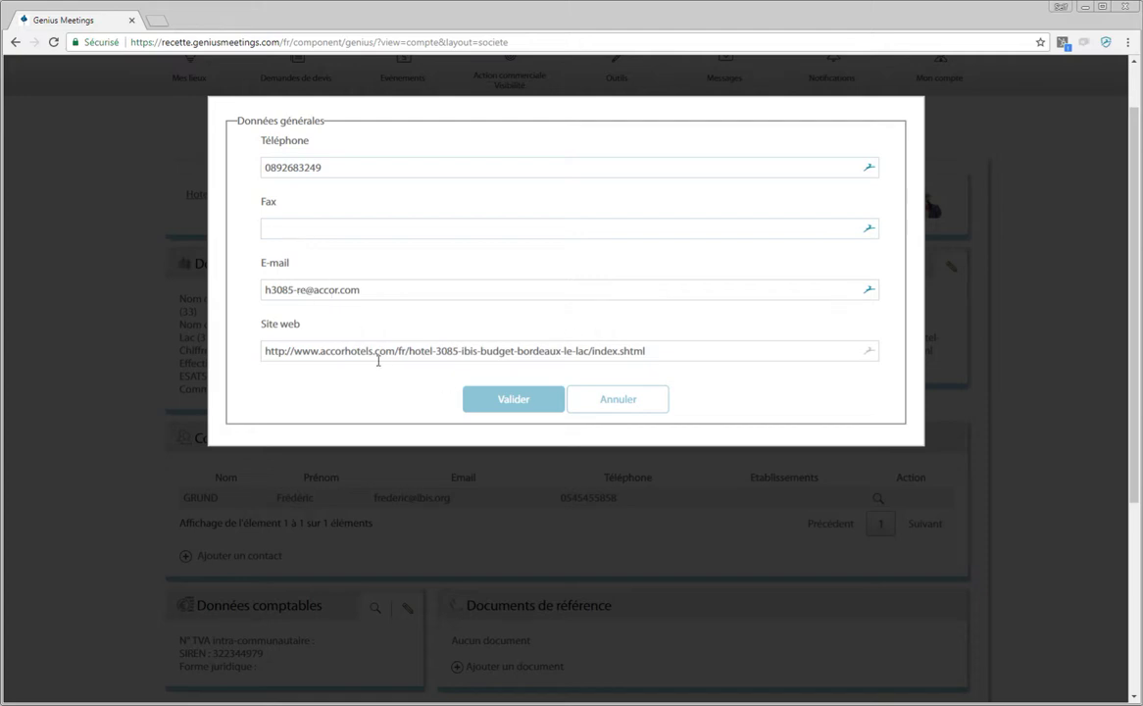
click(637, 400)
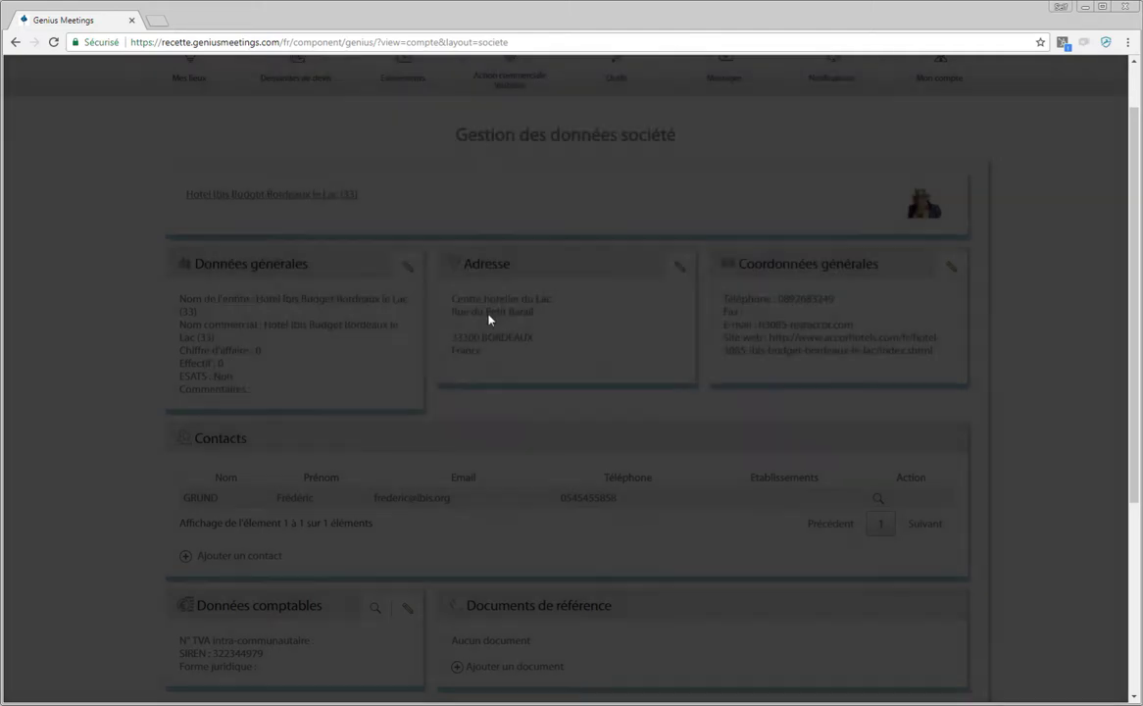
Step: Open the listed contact's detail page, dismiss the Dashlane save offer, and examine the contact's edit form without saving changes
scroll(209, 469, up, 1)
scroll(211, 470, down, 1)
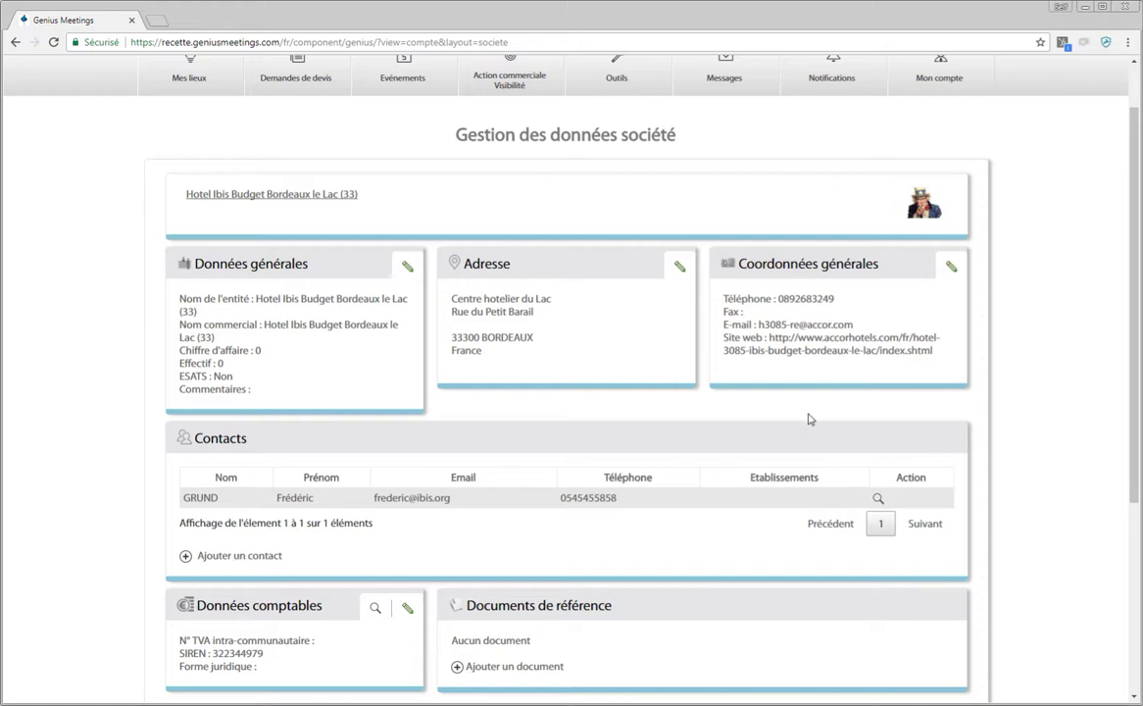
click(879, 501)
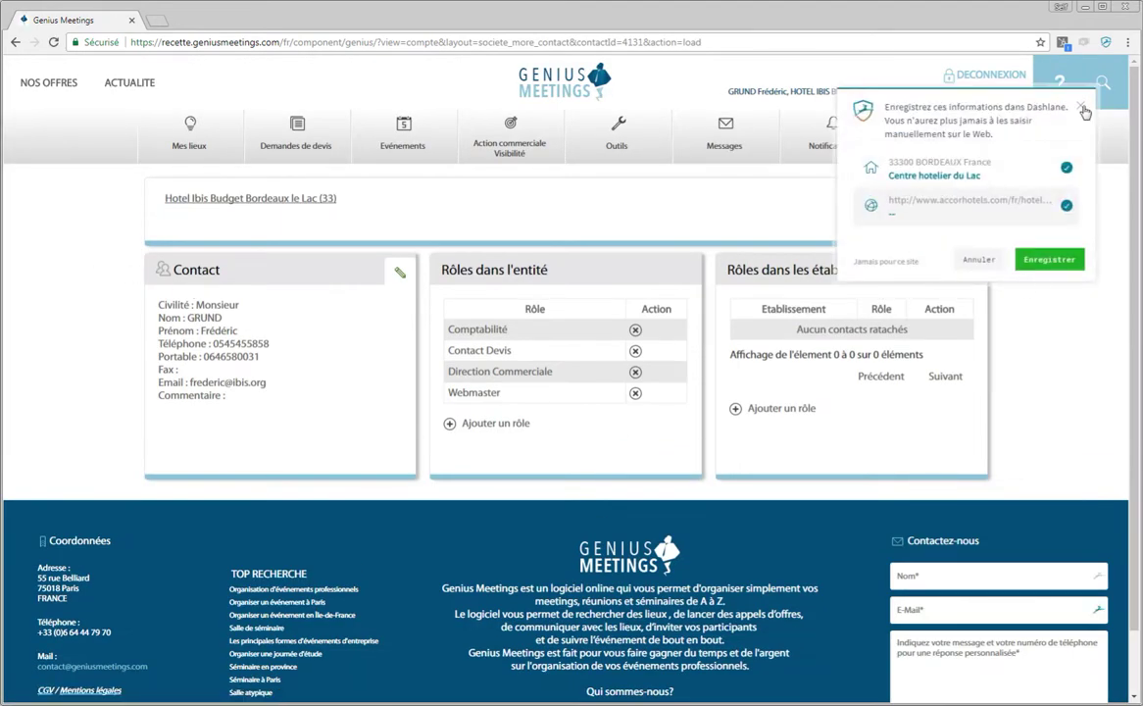
click(1080, 106)
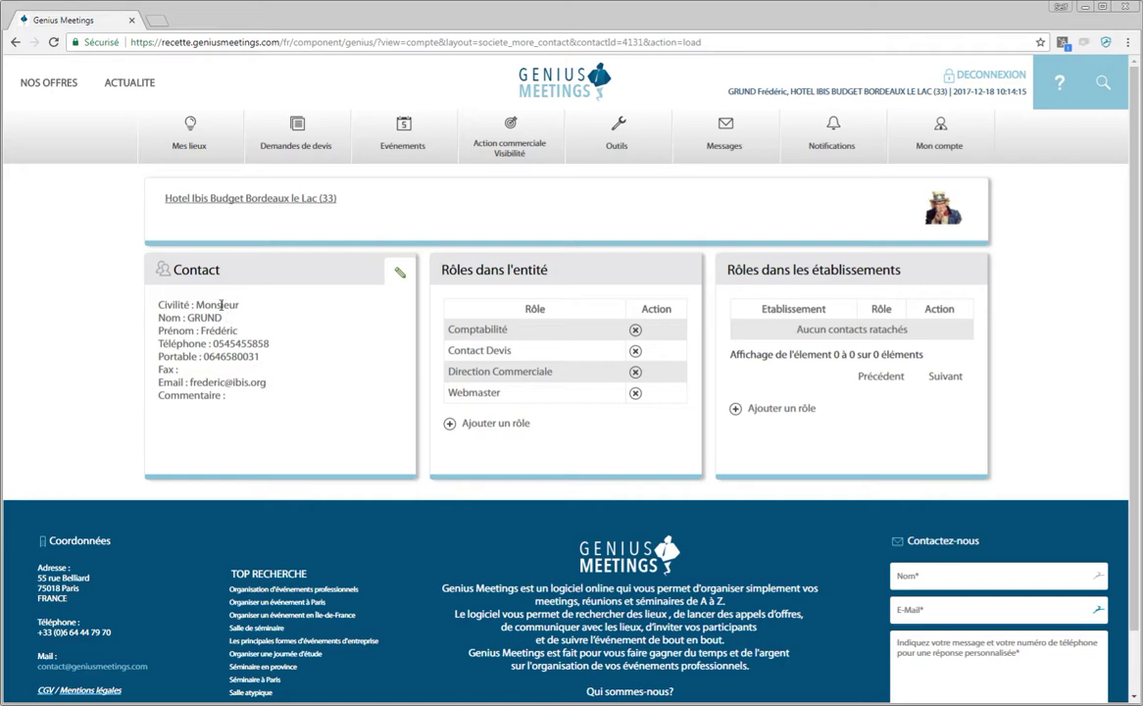
click(399, 279)
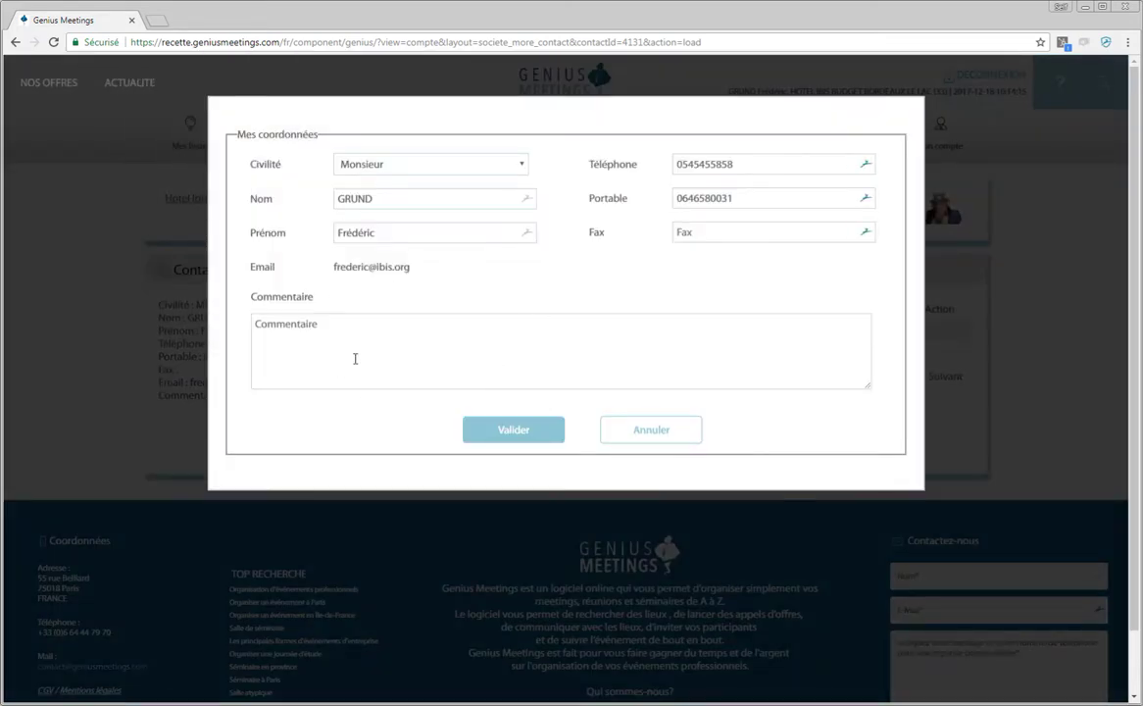
click(647, 434)
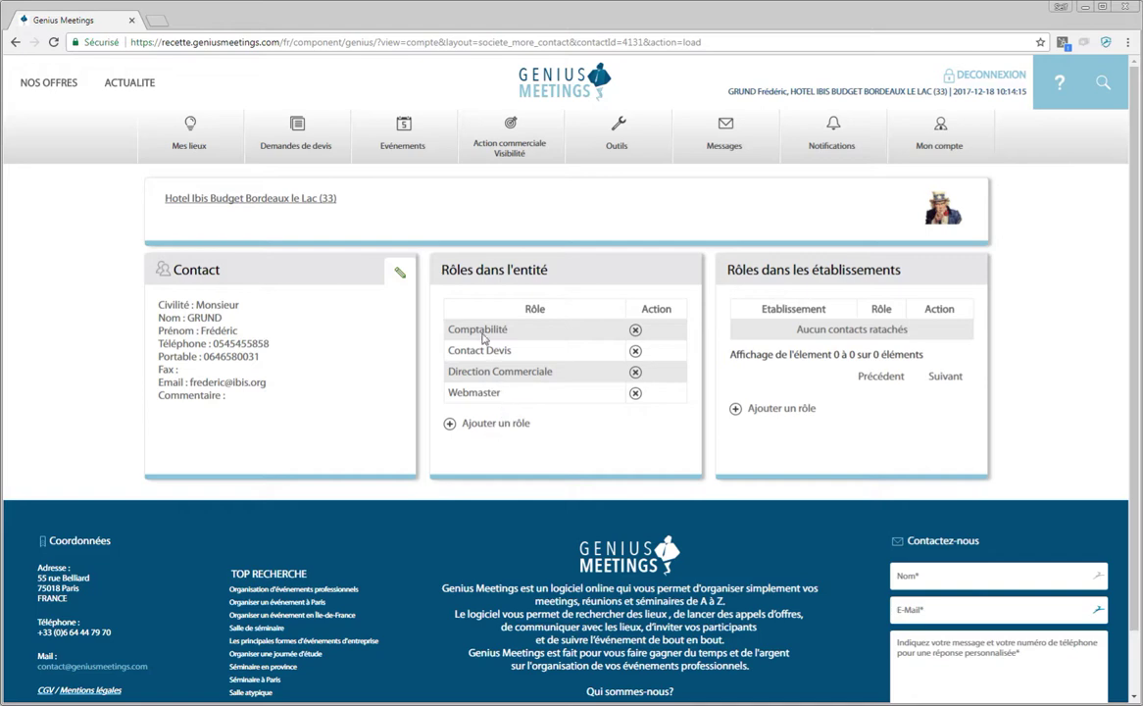
Step: Examine the roles that can be assigned to the contact within the entity and leave without adding one
click(499, 423)
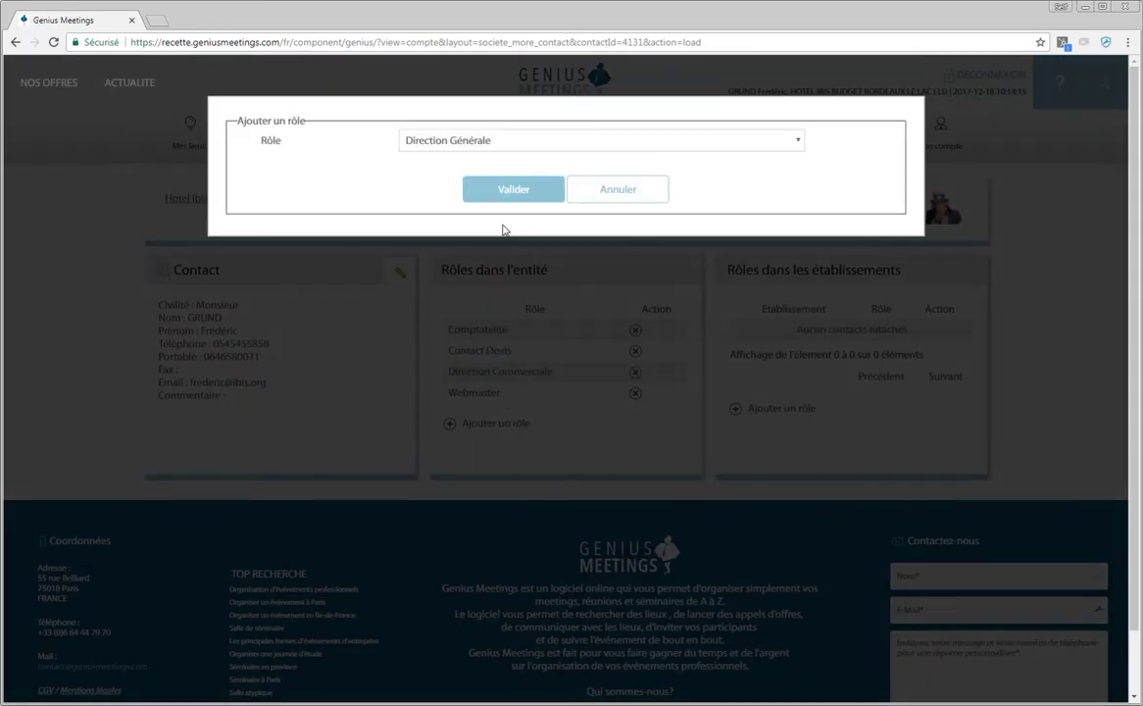
click(485, 143)
scroll(467, 306, down, 2)
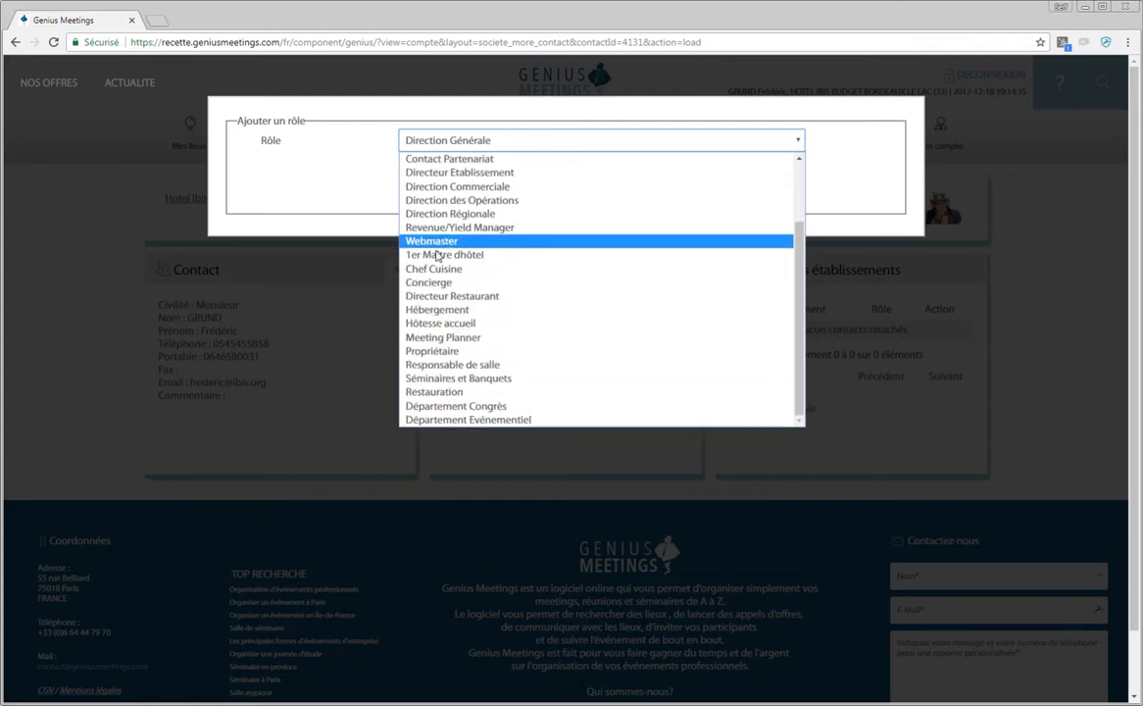
click(314, 170)
click(618, 192)
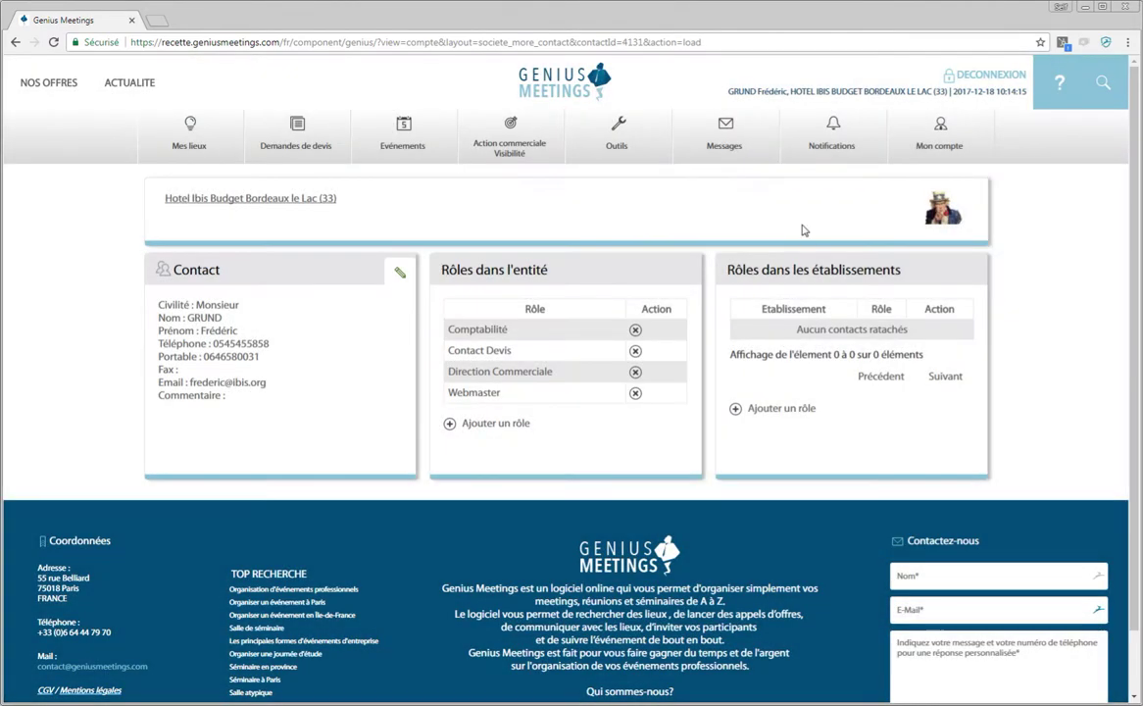
Step: Examine the establishment and role choices for adding an establishment role to the contact, leaving without adding one
click(773, 410)
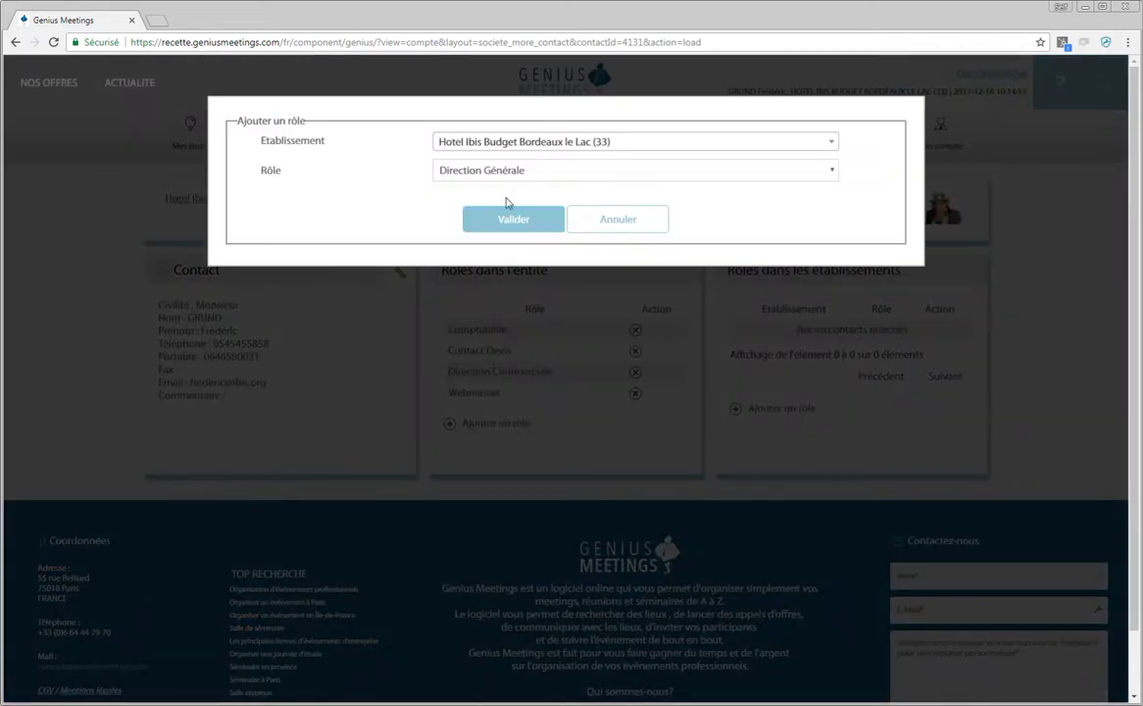
click(640, 144)
click(639, 145)
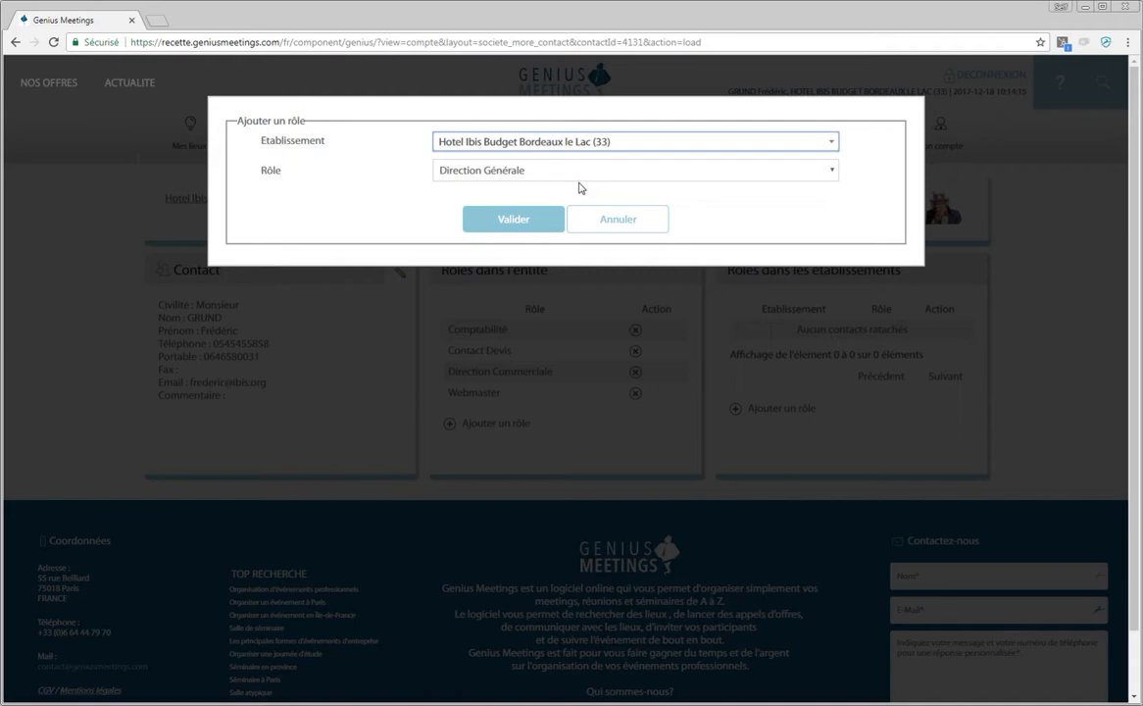
click(618, 225)
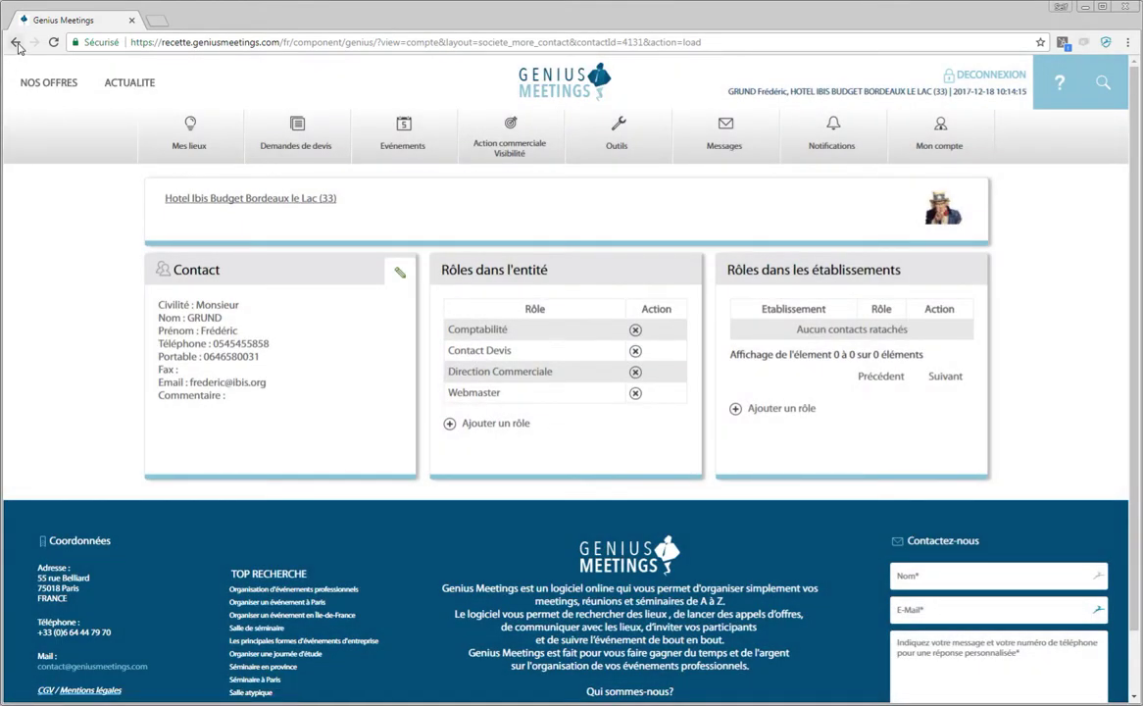
Step: Return to the company data page and examine the Données comptables form through its payment conditions, closing it without saving
click(16, 43)
scroll(461, 421, down, 2)
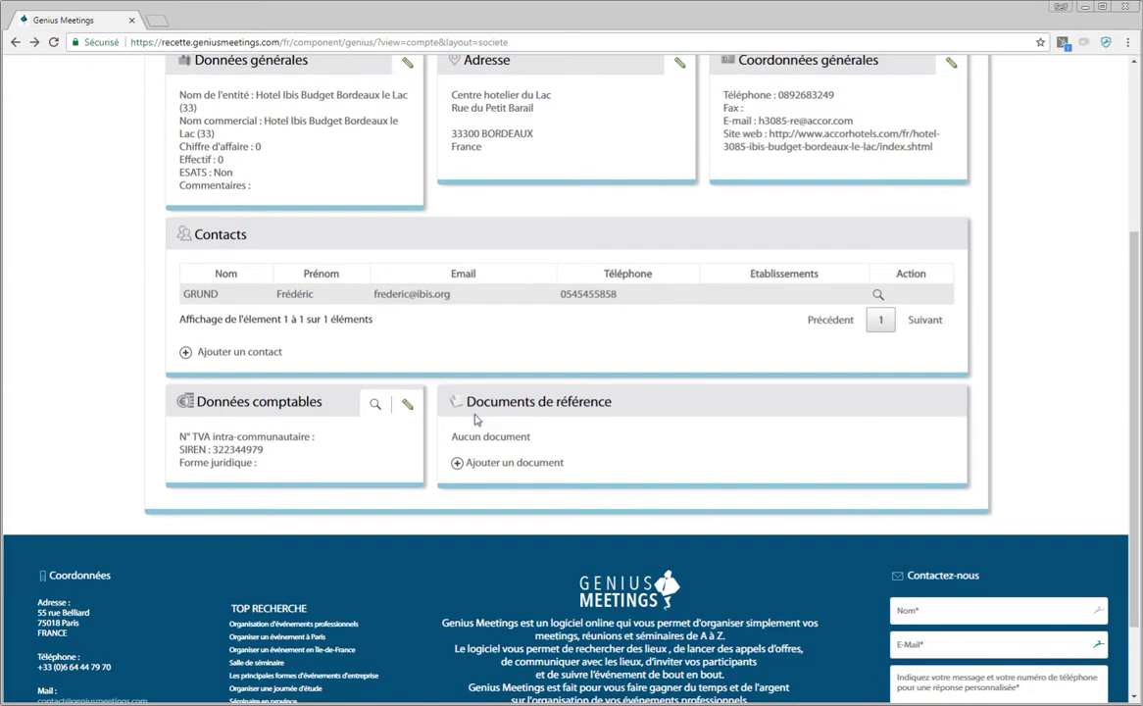
click(410, 411)
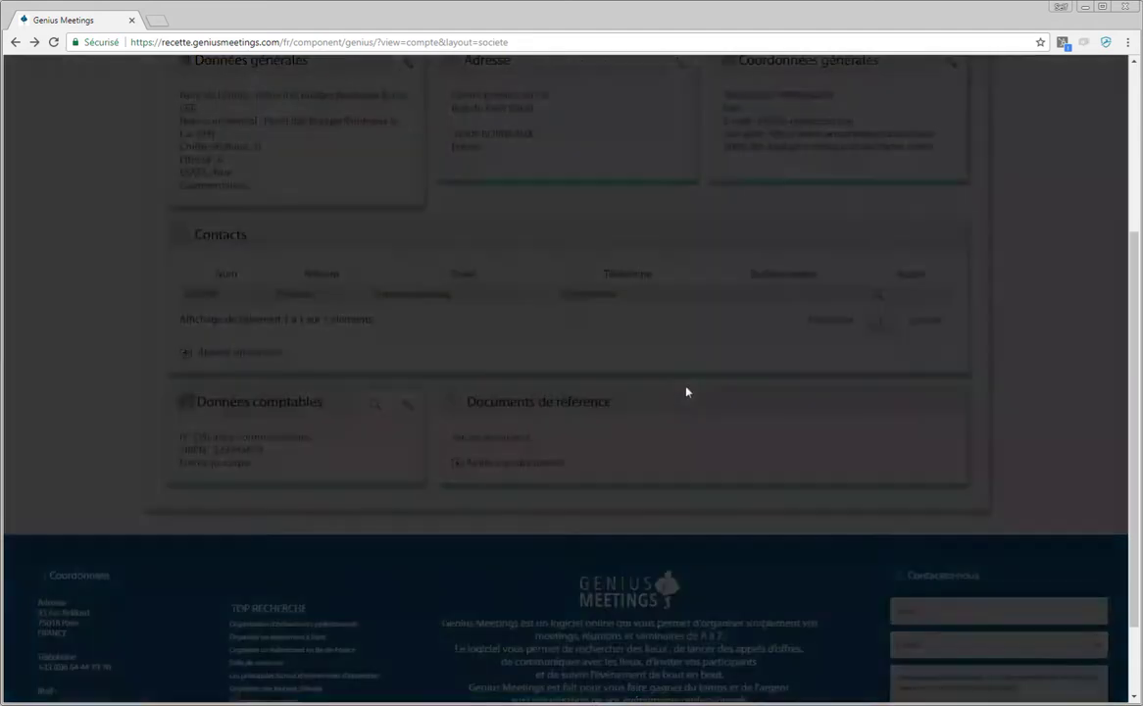
click(284, 251)
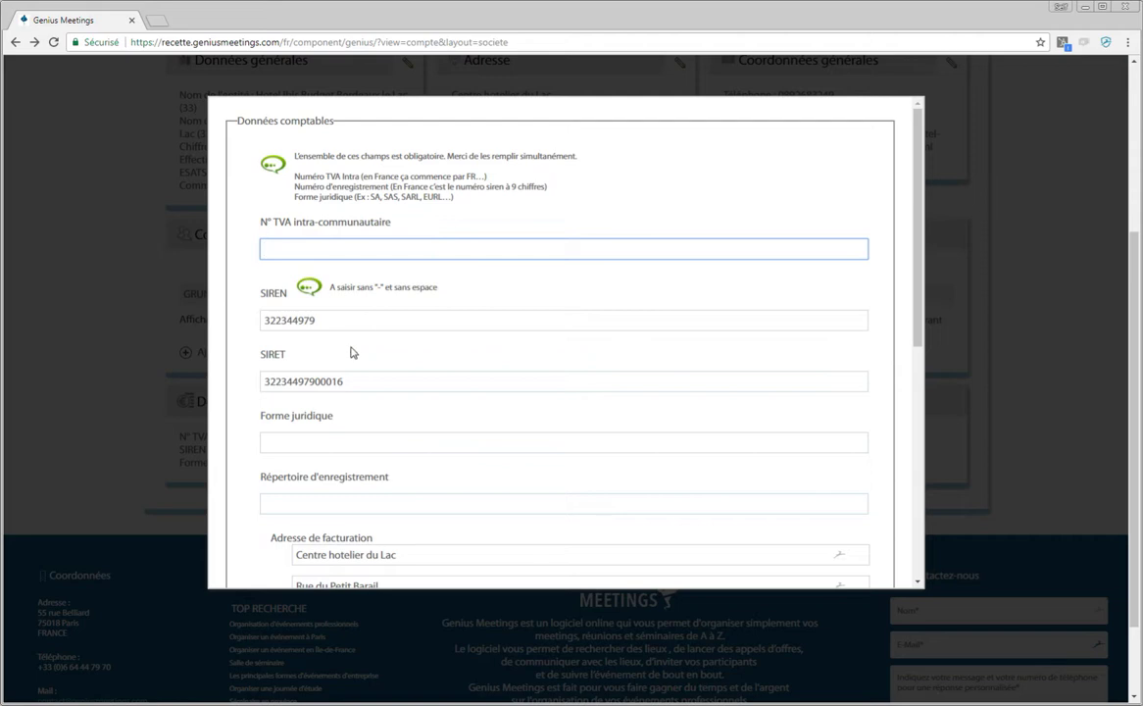
click(304, 443)
scroll(421, 376, down, 1)
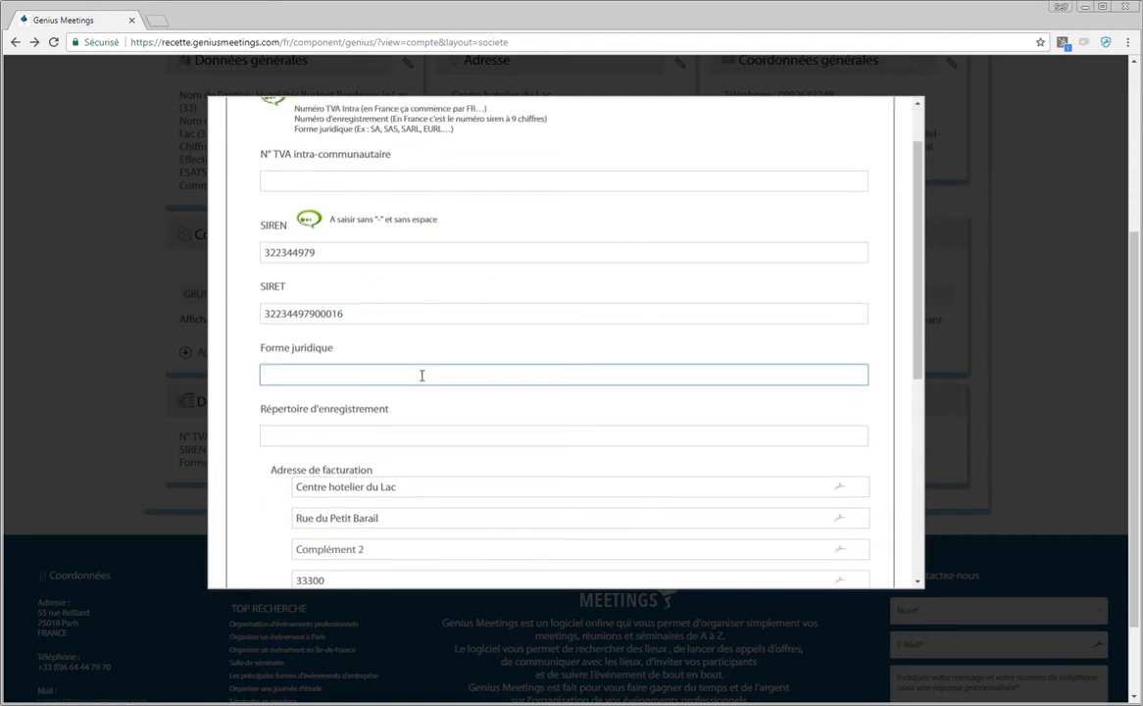
click(356, 431)
scroll(385, 349, down, 2)
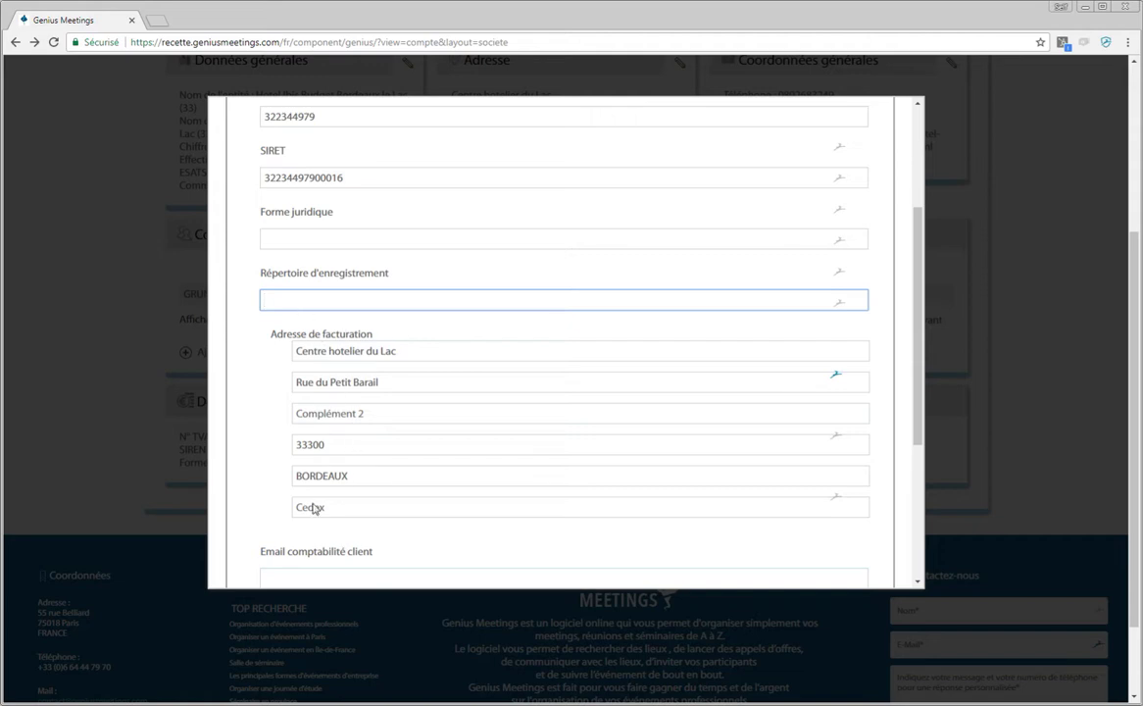
scroll(288, 484, down, 3)
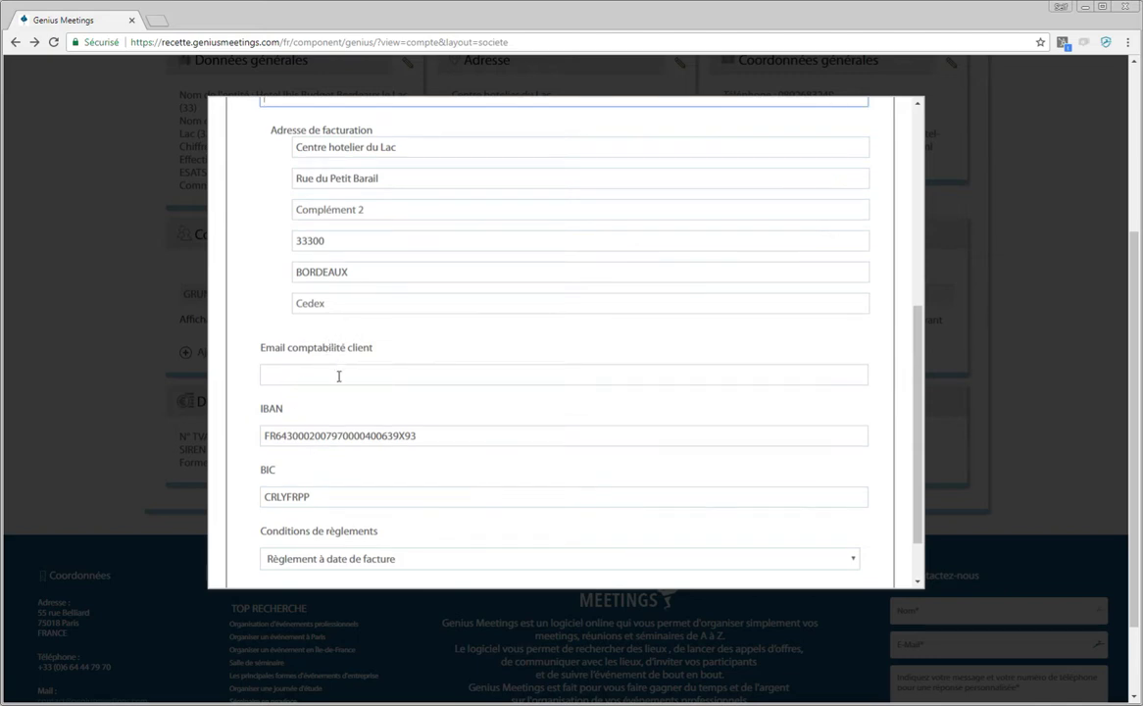
scroll(328, 411, down, 1)
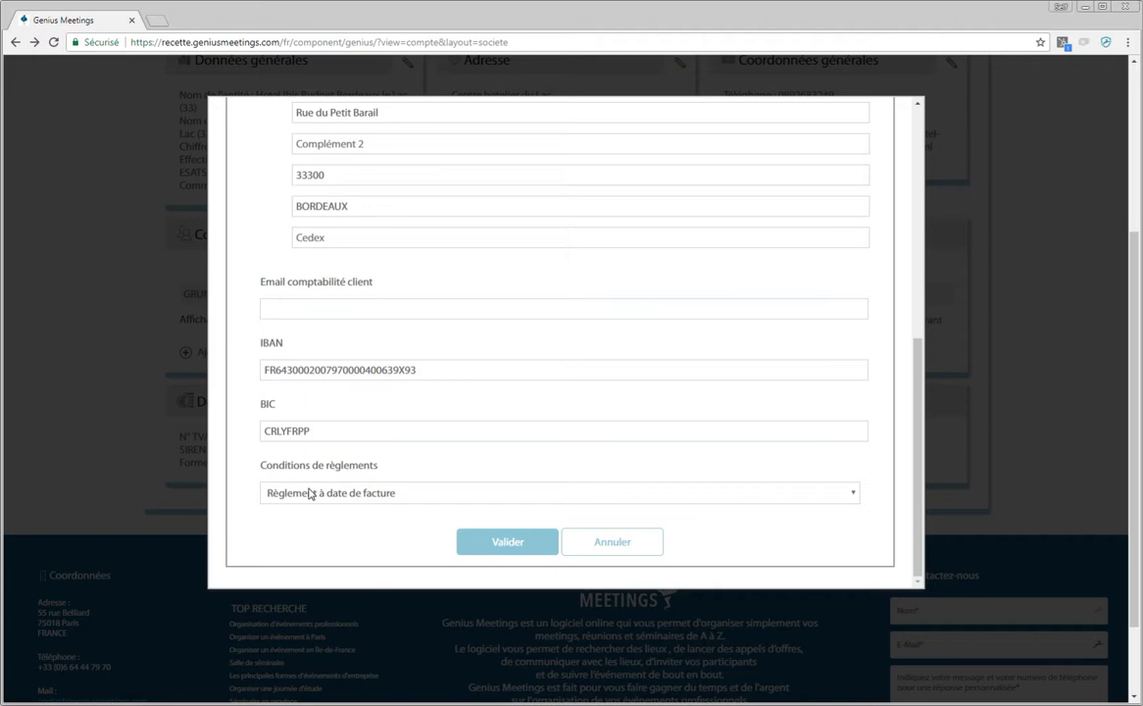
click(643, 541)
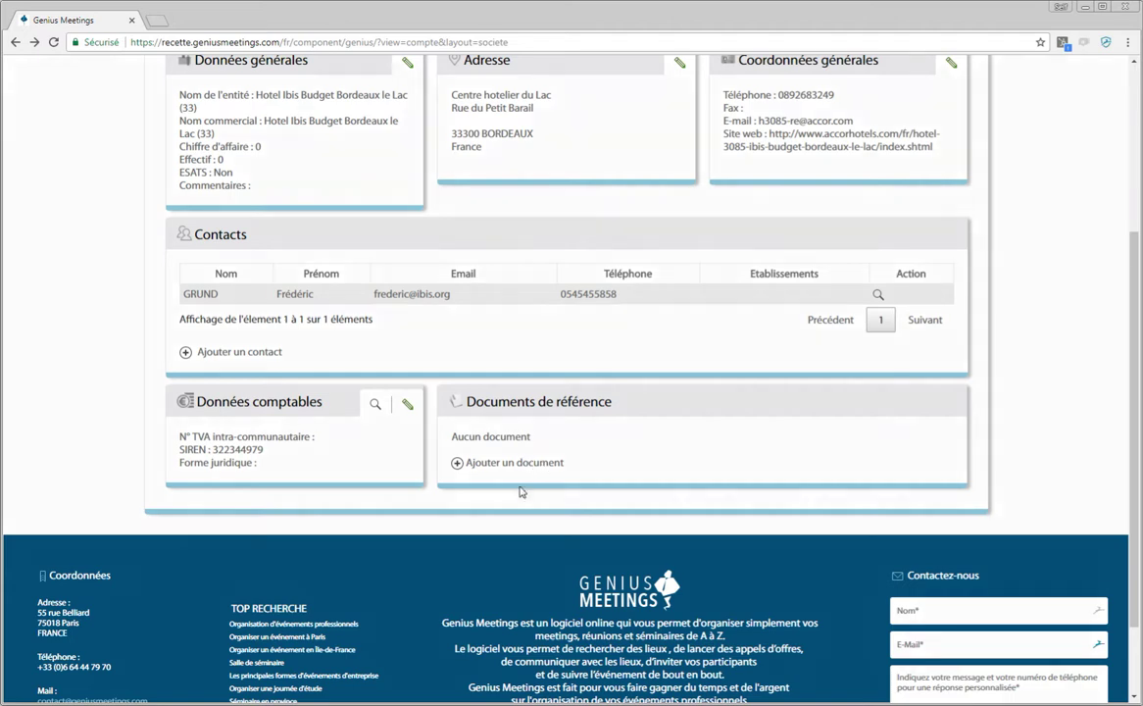
Step: Fill in a new reference document entry with type KBIS, validity end date 28/02/2018 and notification enabled
click(535, 464)
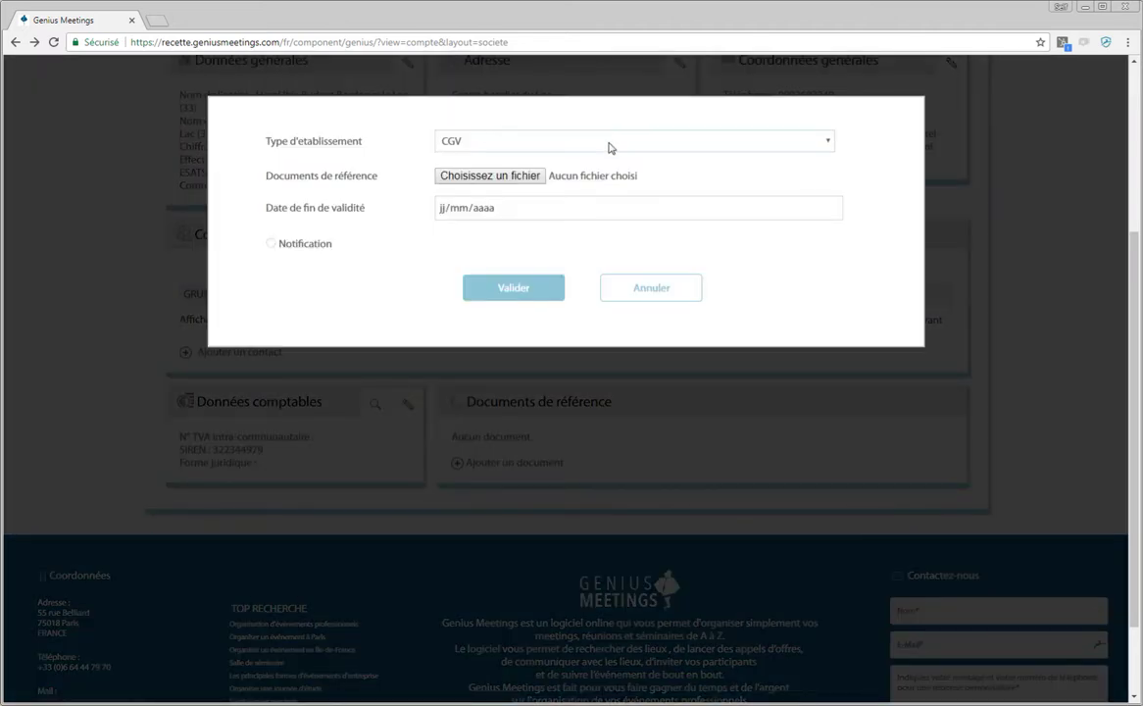
click(610, 148)
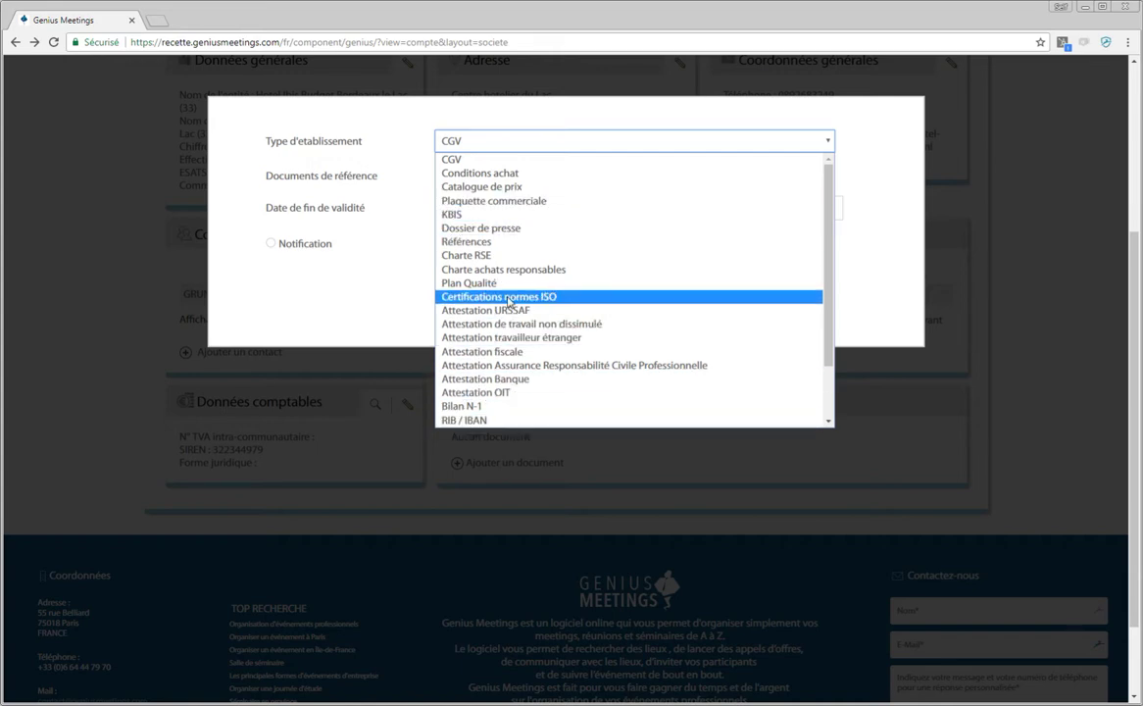
click(490, 217)
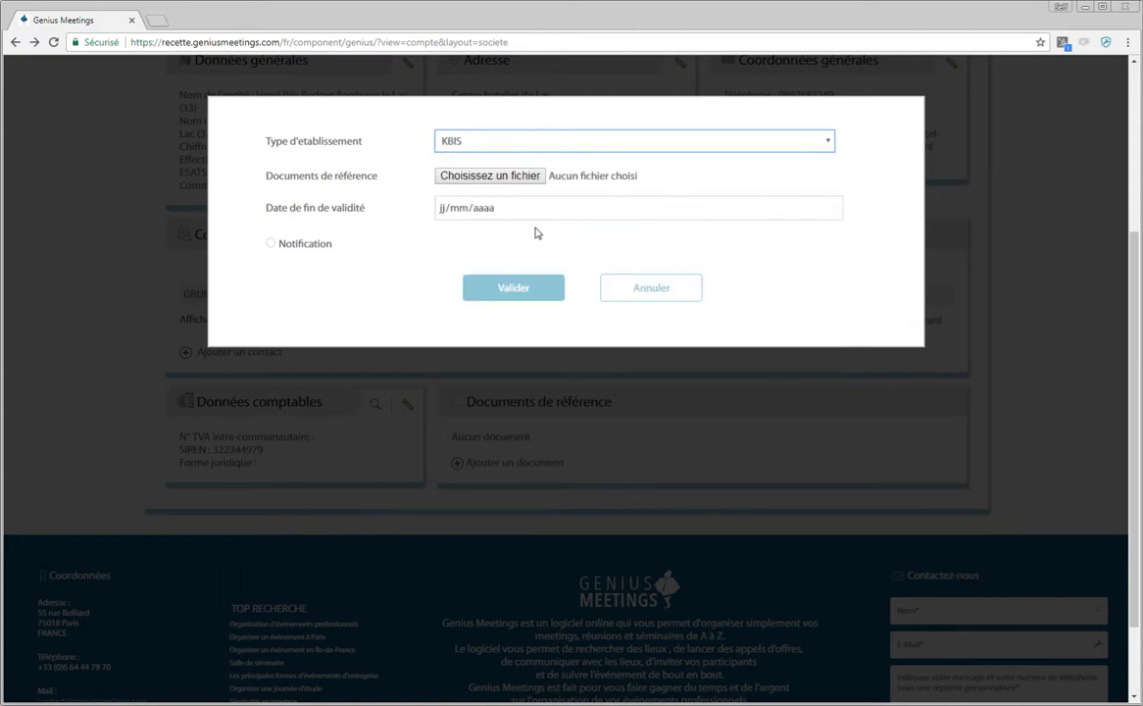
click(833, 210)
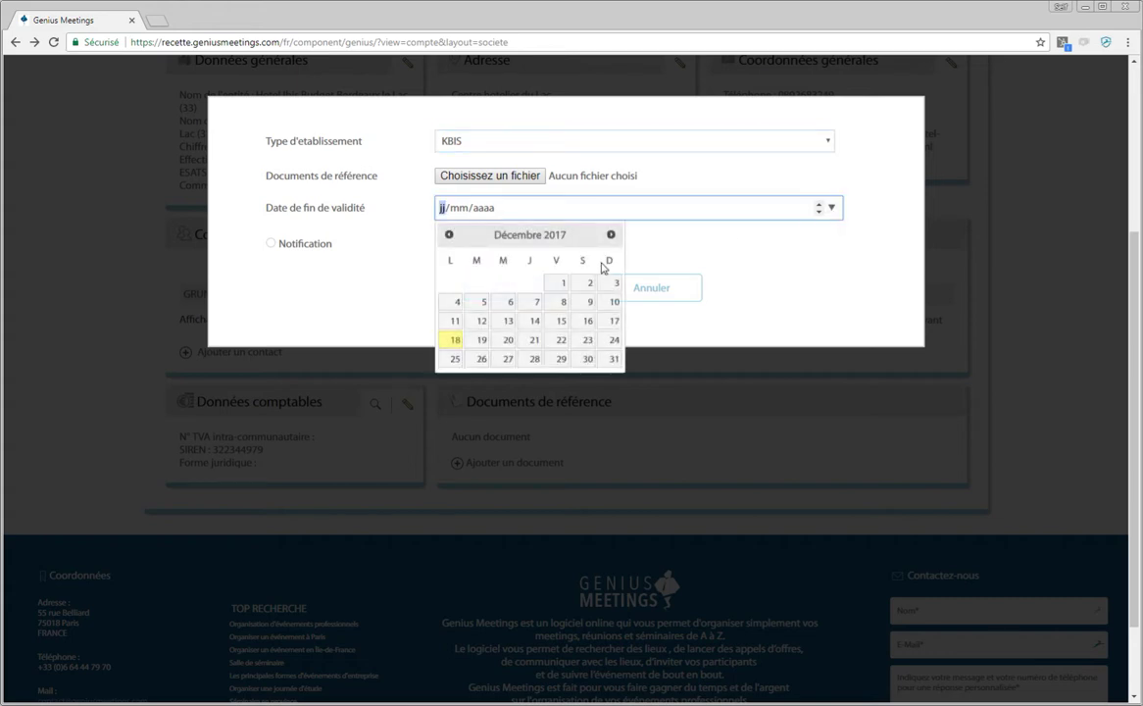
click(611, 235)
click(611, 234)
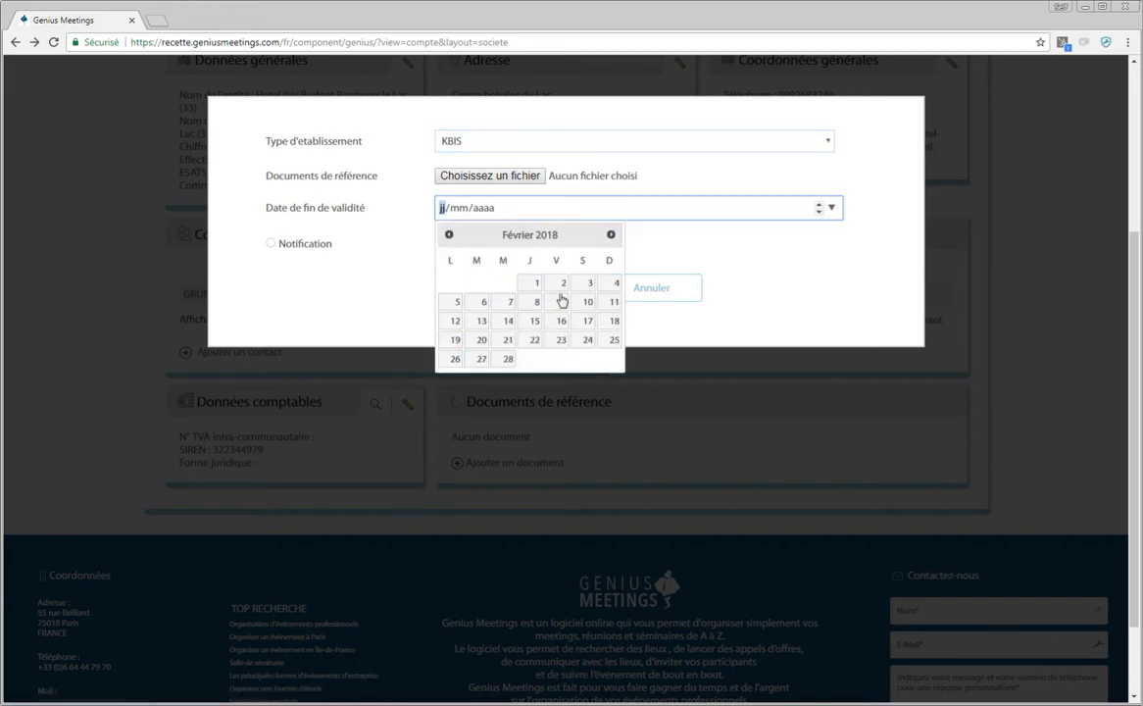
click(508, 360)
click(280, 245)
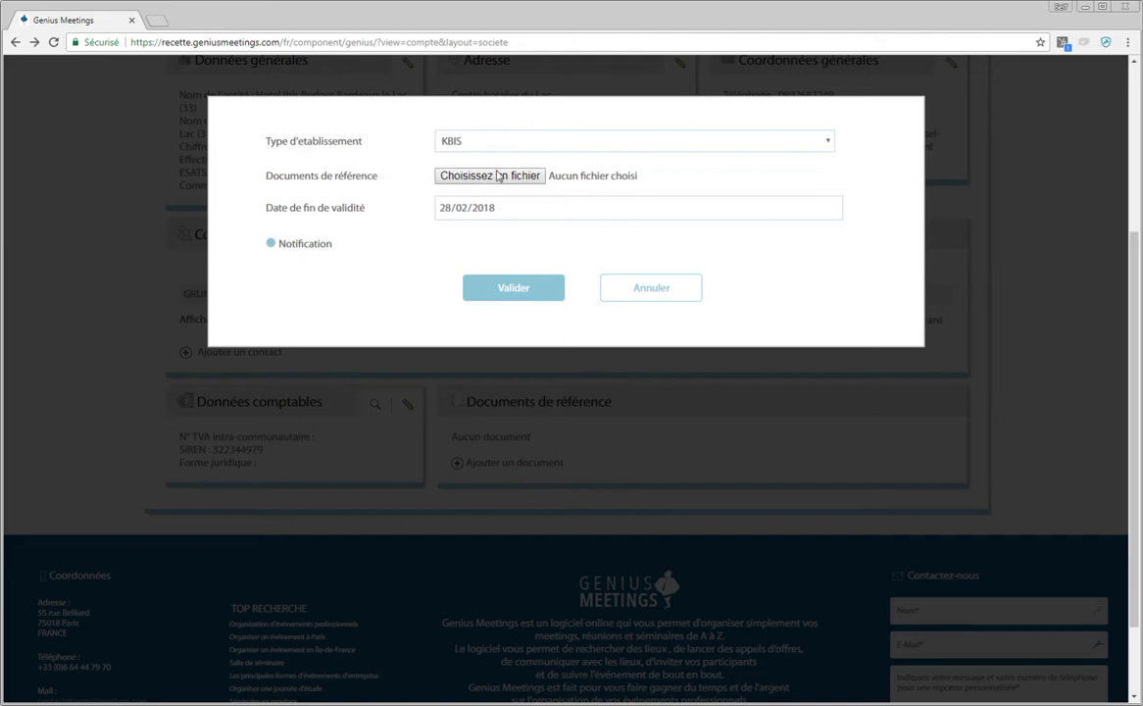
Step: Open the file selection for the reference document, then cancel the document entry without saving
click(453, 177)
click(606, 344)
click(658, 287)
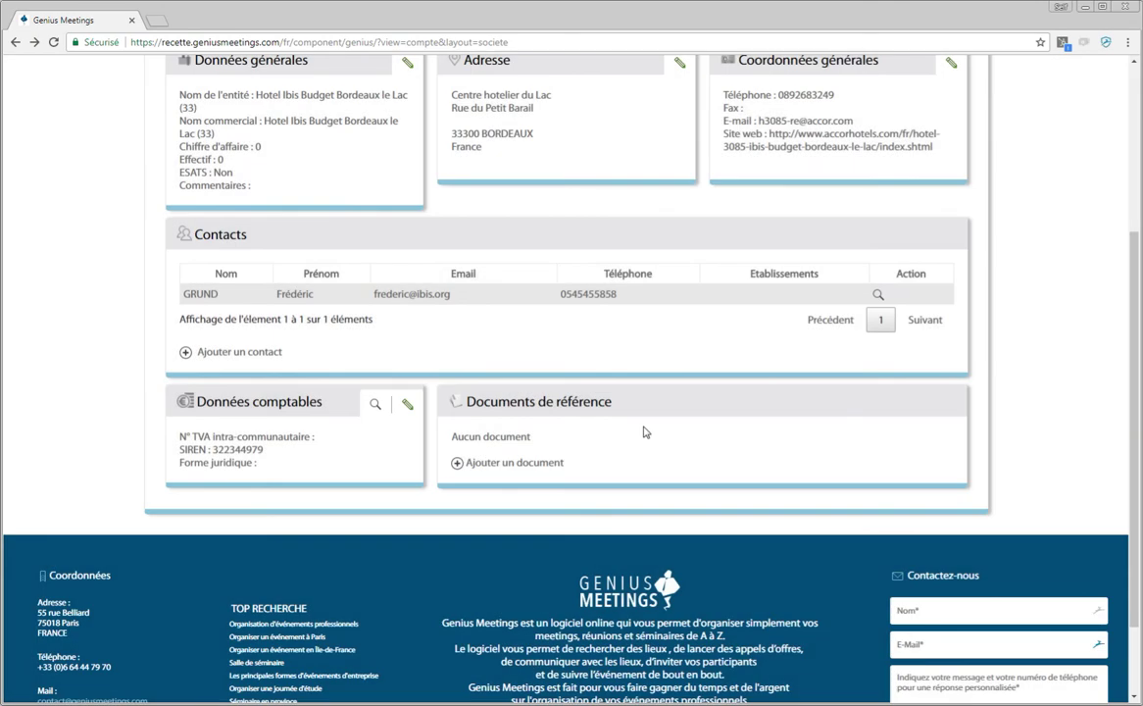
scroll(643, 432, up, 3)
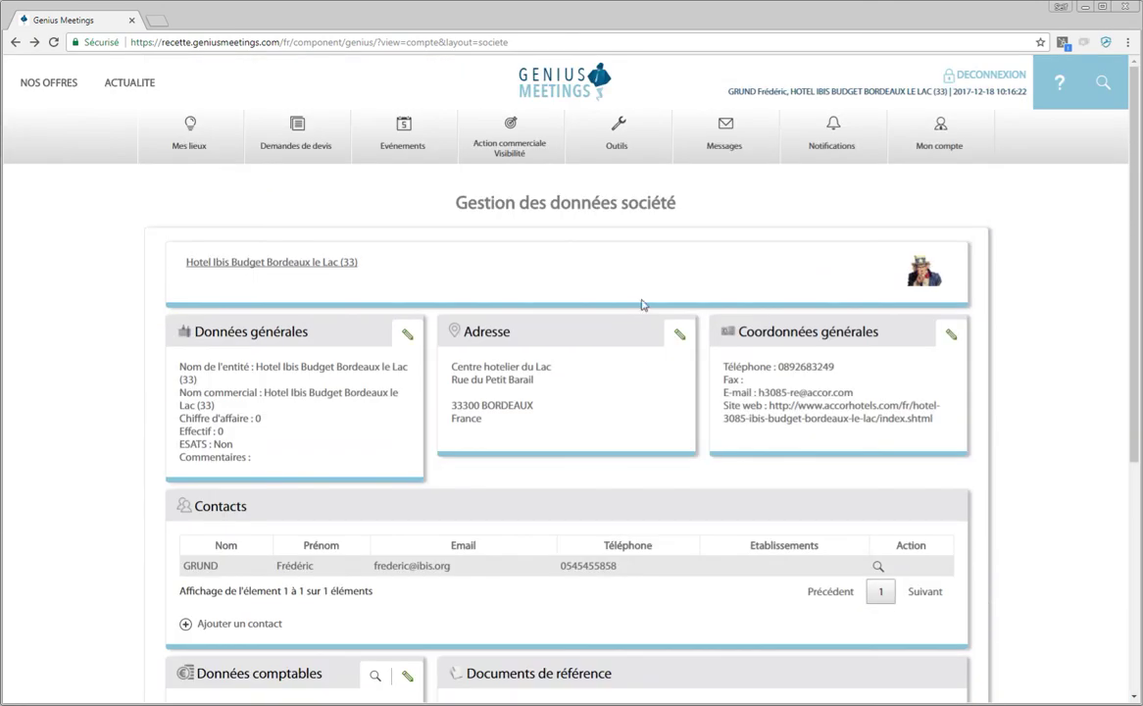